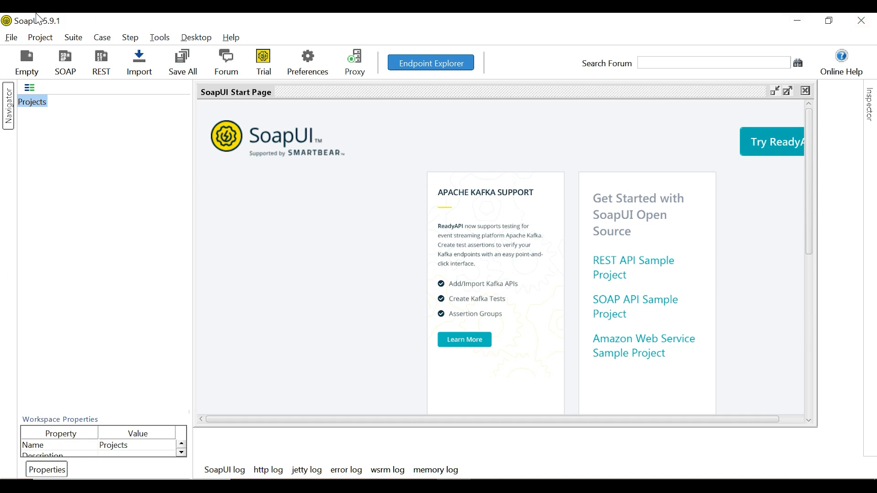
Start a new SOAP project and copy the dneonline.com/calculator.asmx?WSDL address from the web browser
left_click(12, 37)
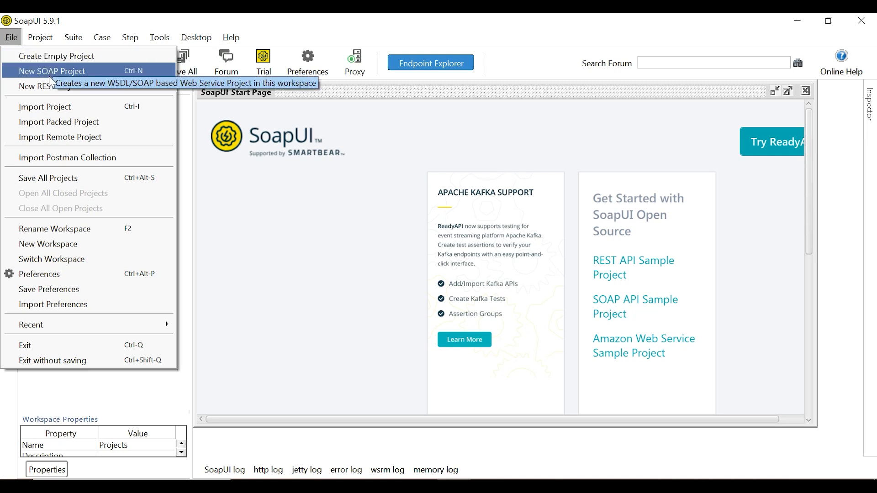
left_click(62, 72)
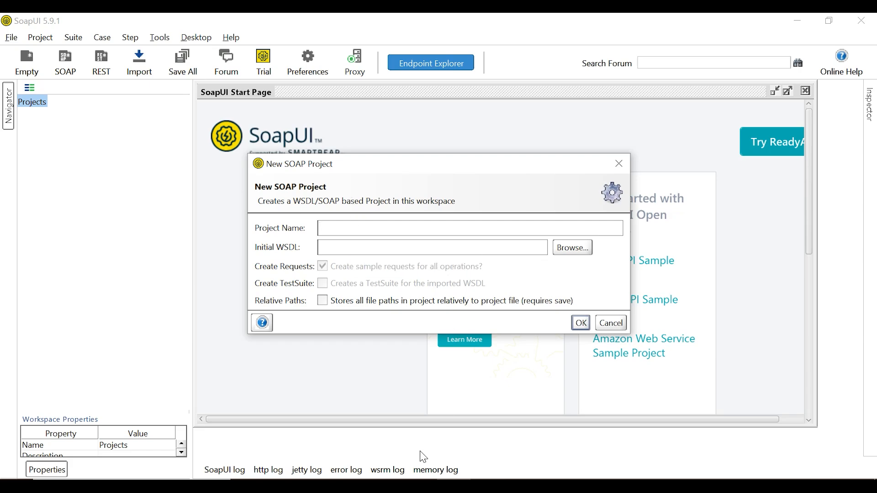
left_click(429, 486)
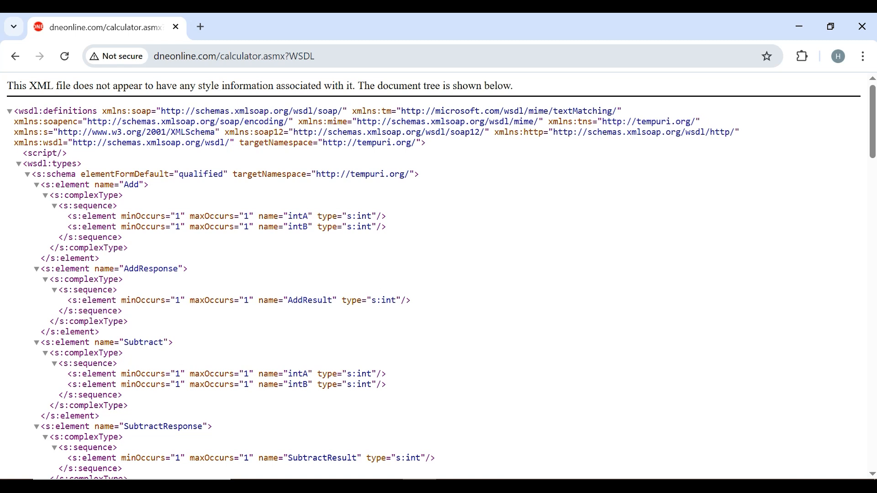
left_click(321, 56)
key("ctrl+c")
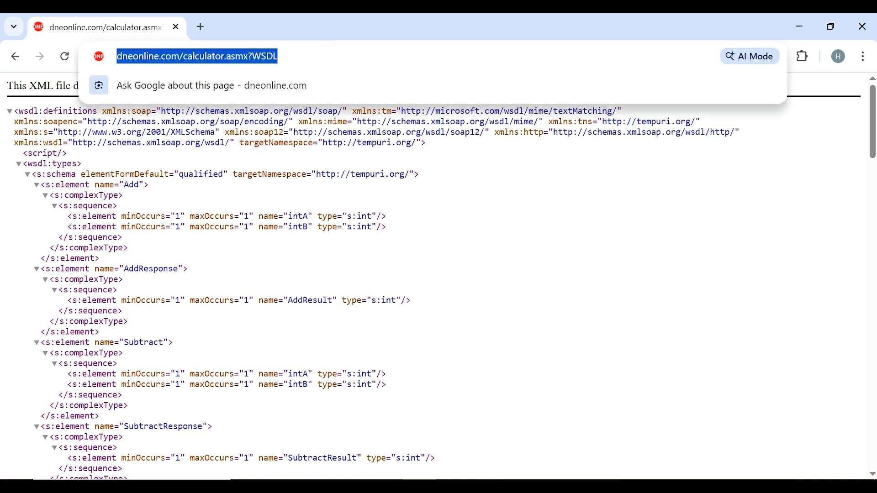
left_click(799, 25)
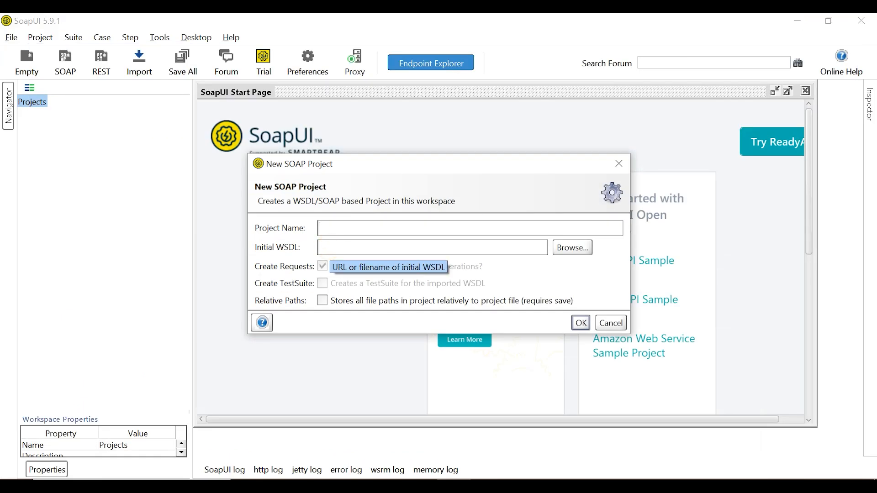
key("ctrl+v")
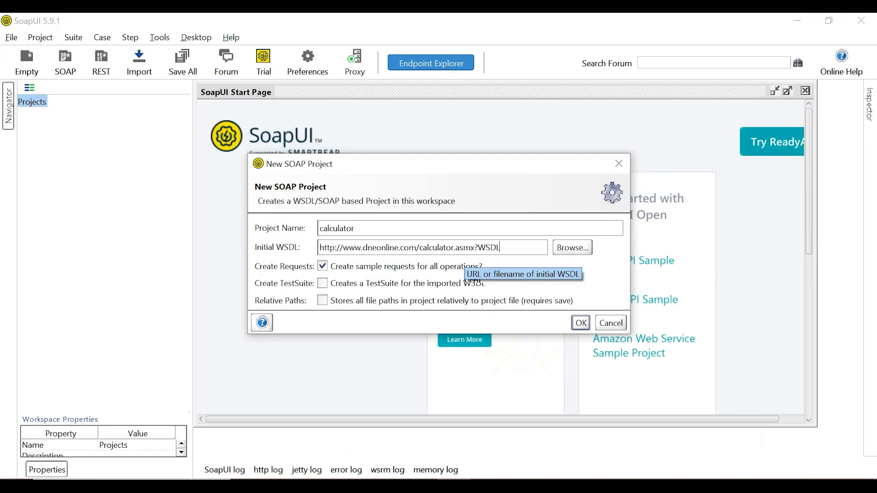
left_click_drag(478, 247, 500, 247)
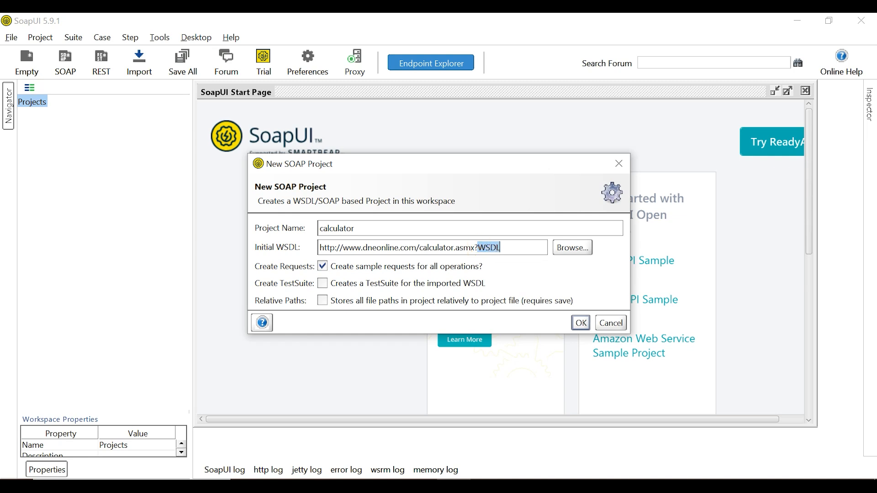
left_click(353, 228)
left_click(324, 229)
left_click(581, 324)
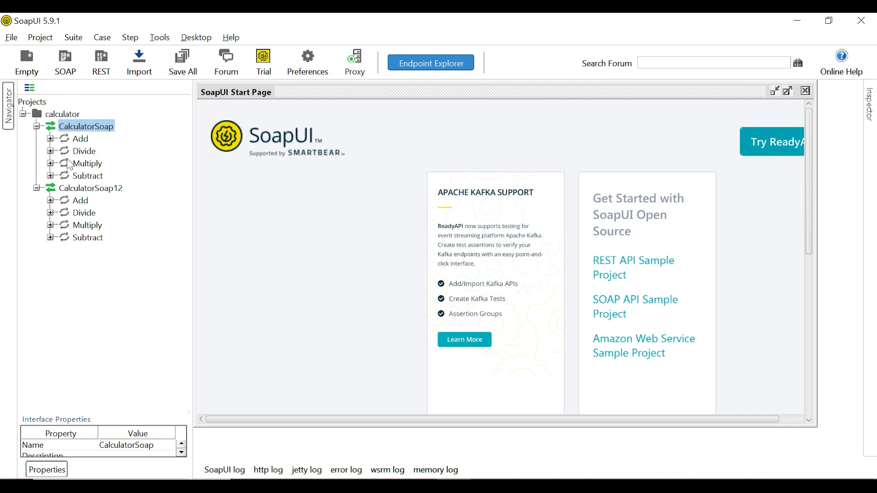
Open the sample request of the Add operation under CalculatorSoap and inspect its intA and intB parameters
left_click(50, 139)
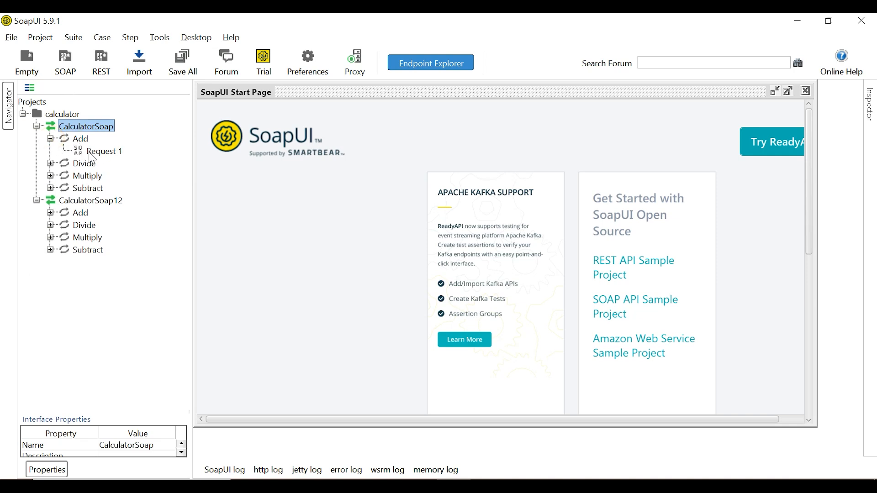
left_click(91, 154)
double_click(89, 152)
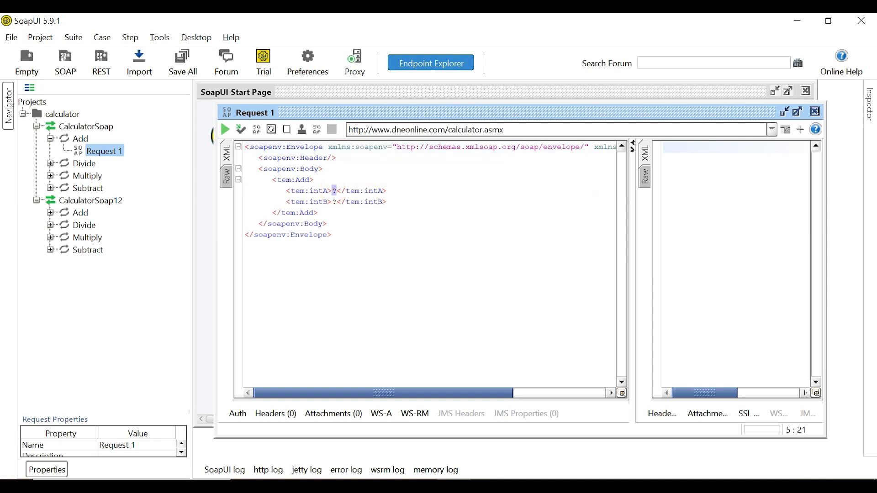
left_click(333, 201)
left_click(338, 191)
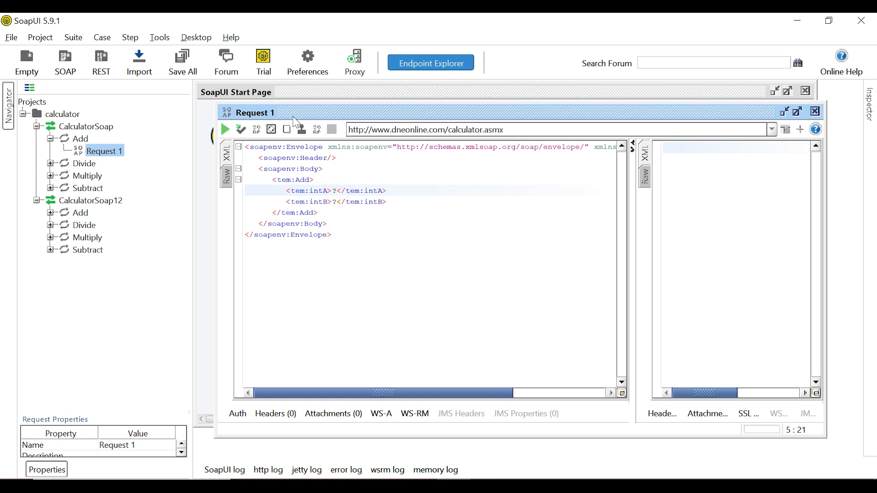
Rename the sample request of the CalculatorSoap Add operation as Add
right_click(97, 142)
left_click(93, 149)
right_click(94, 150)
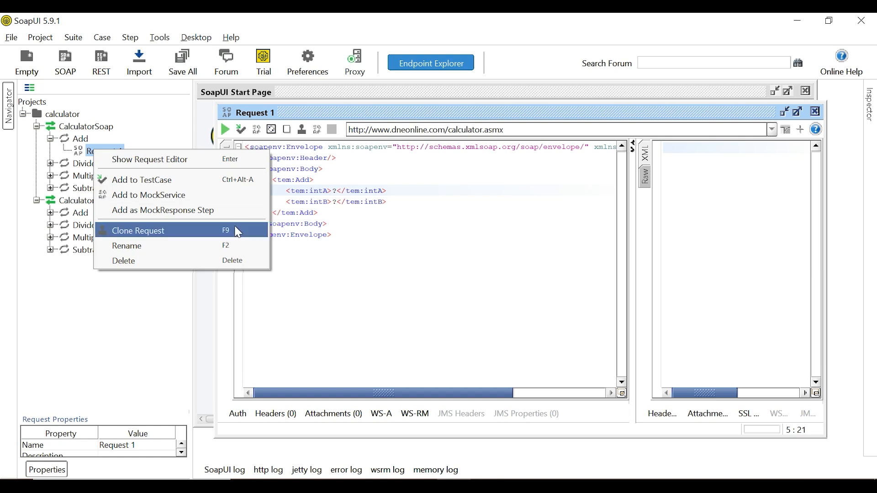
left_click(127, 247)
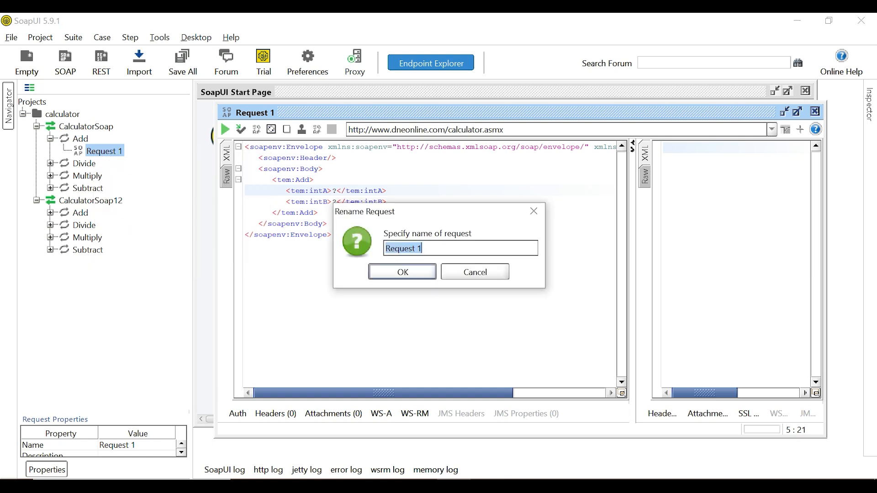
type("Add")
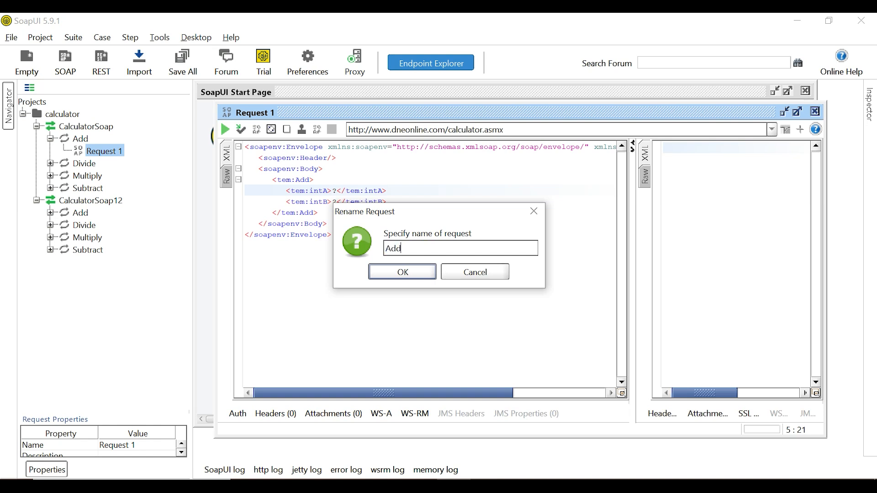
left_click(417, 274)
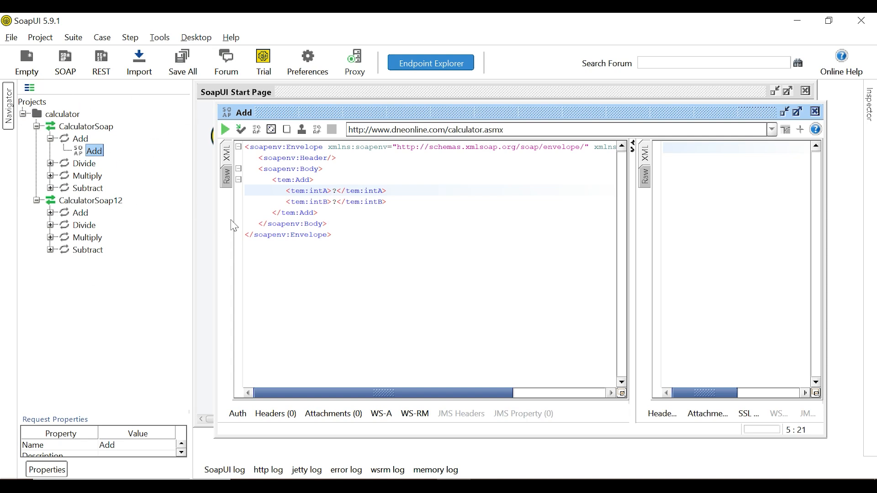
Open the sample request of the Divide operation under CalculatorSoap
left_click(50, 164)
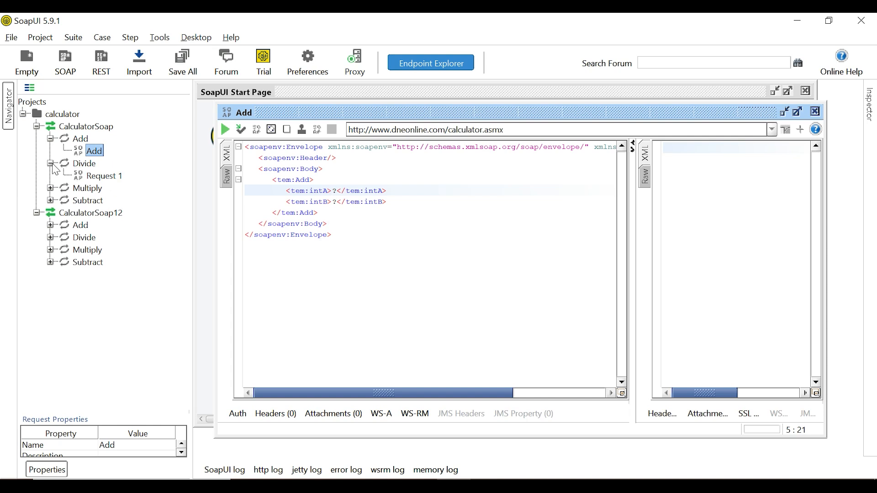
double_click(94, 176)
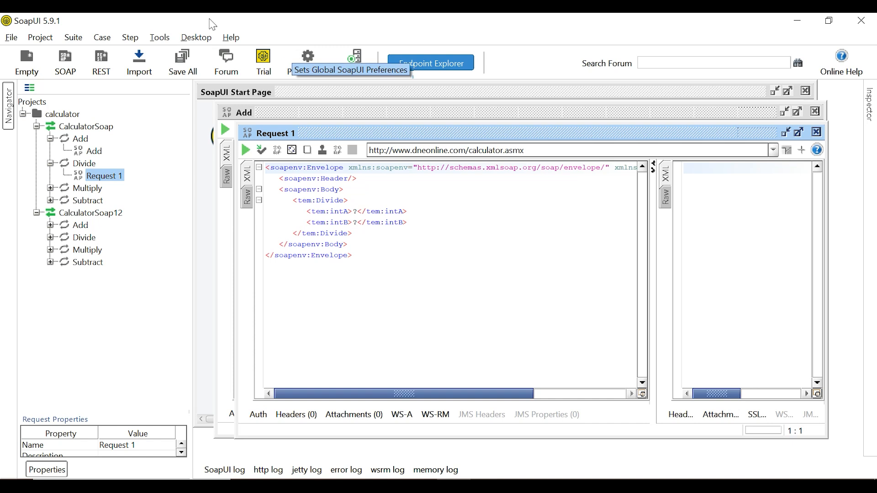
Set both intA and intB to 5 in the Add request
double_click(94, 151)
double_click(334, 191)
type("5")
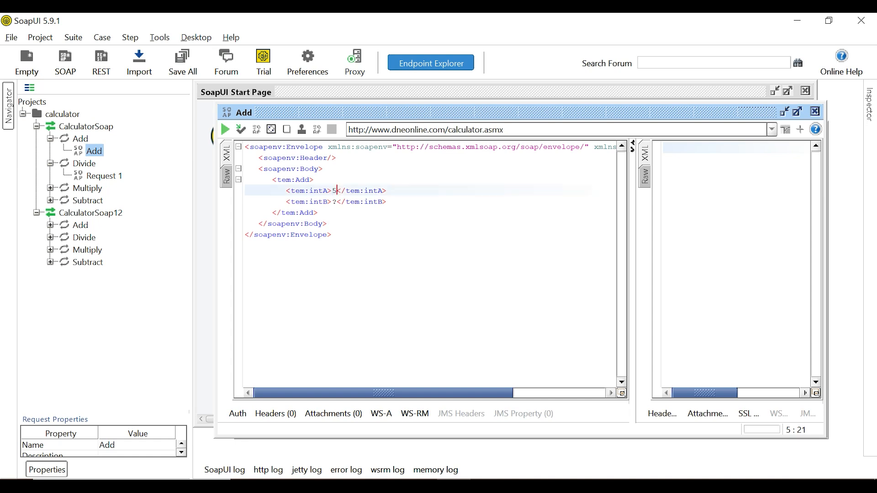
double_click(334, 201)
type("5")
left_click(360, 213)
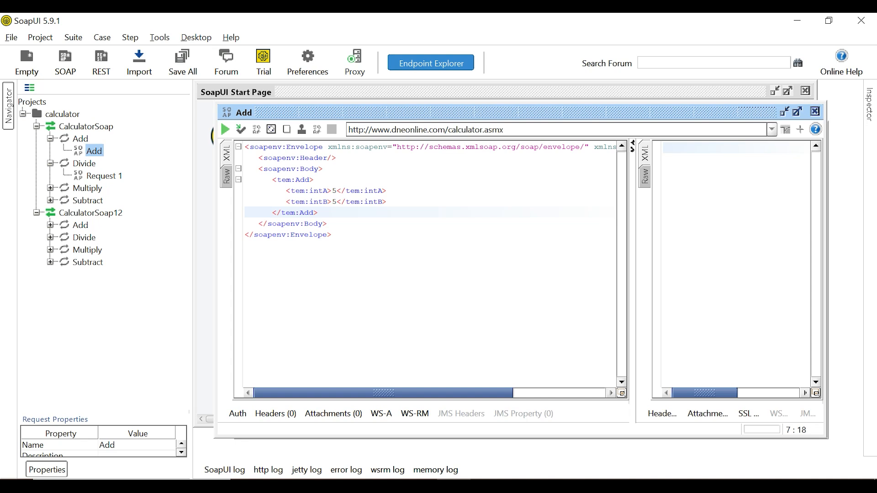
Examine the envelope, header, body and closing tags in the Add request's XML
left_click_drag(245, 147, 356, 147)
mouse_move(256, 158)
left_mouse_down()
mouse_move(338, 158)
mouse_move(246, 168)
left_mouse_up()
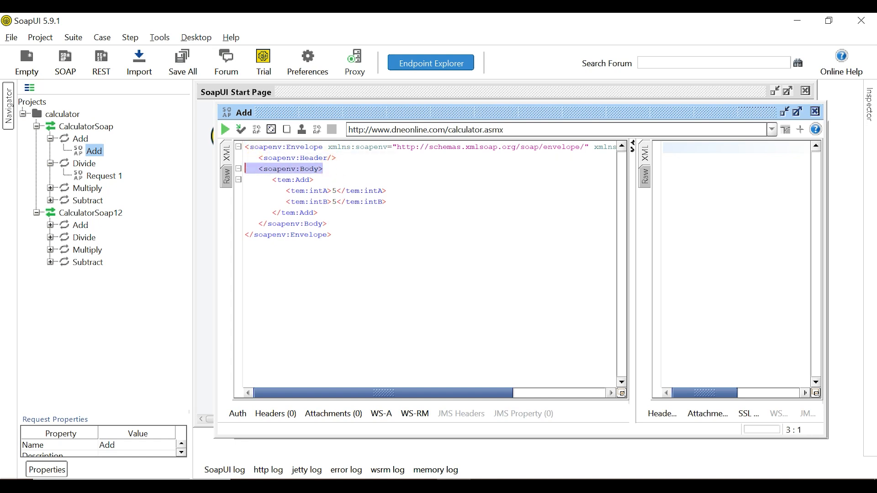
left_click_drag(350, 234, 264, 212)
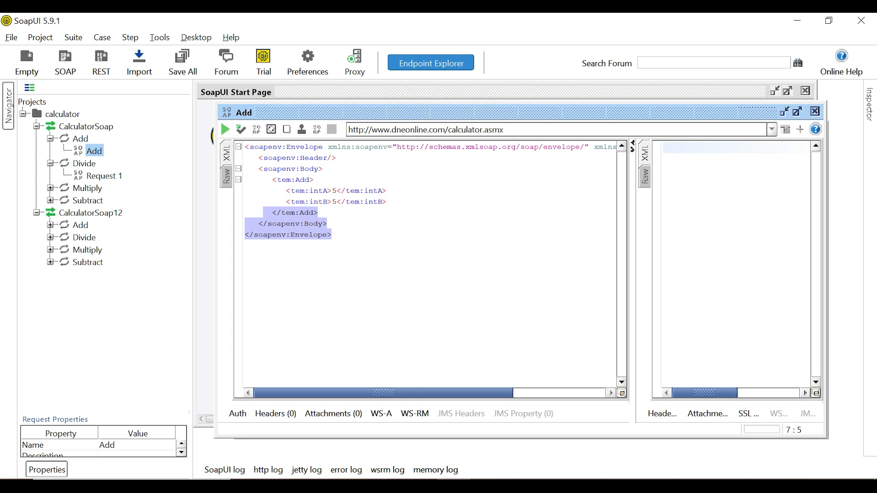
left_click_drag(347, 234, 268, 212)
left_click(344, 225)
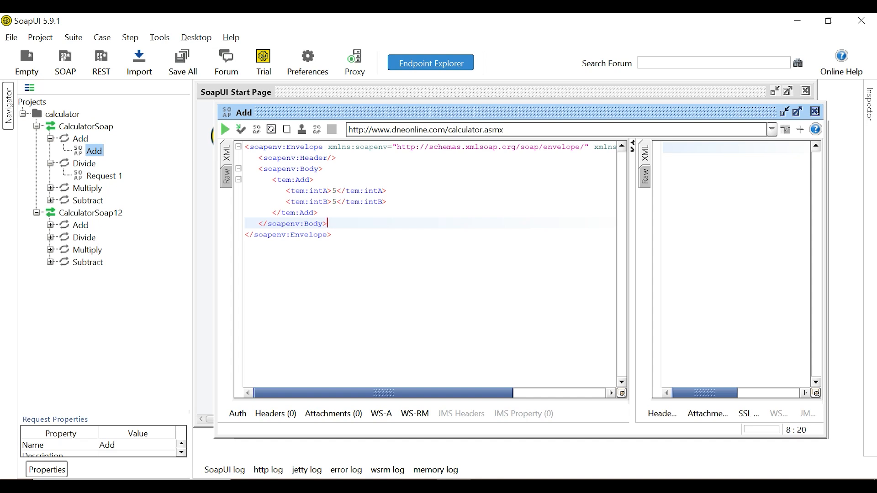
left_click_drag(334, 232, 263, 223)
left_click(331, 212)
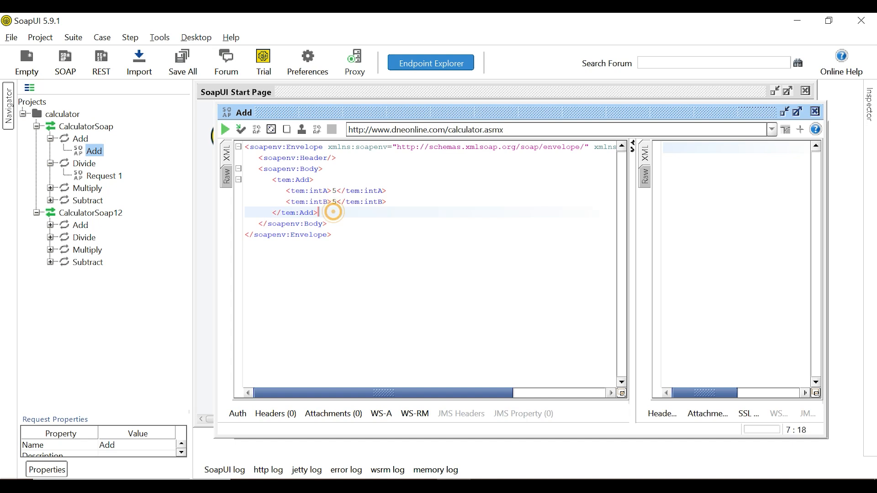
mouse_move(336, 157)
left_mouse_down()
mouse_move(246, 158)
mouse_move(267, 169)
mouse_move(324, 169)
left_mouse_up()
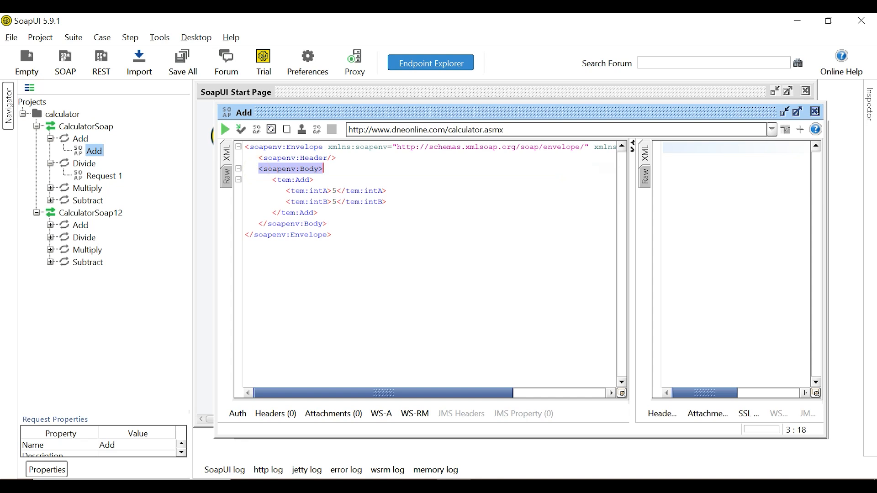
Submit the Add request to the calculator endpoint
left_click(227, 132)
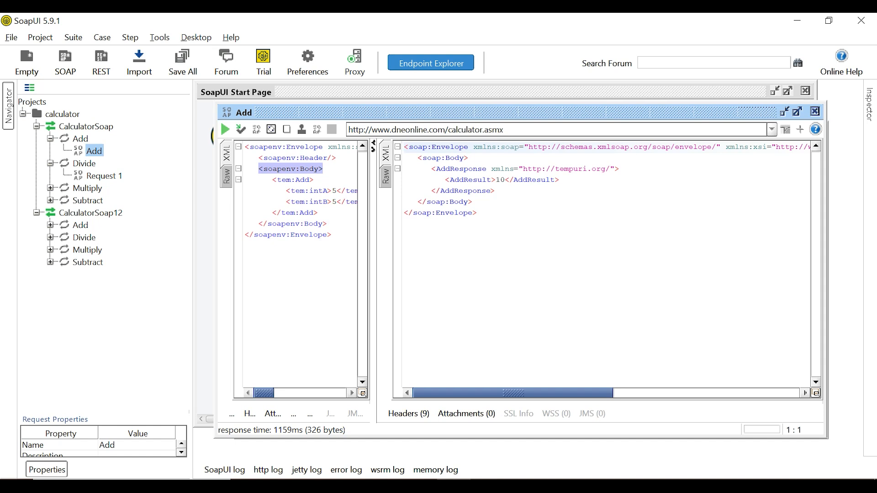
Rename the sample request of the CalculatorSoap Divide operation as Divide
left_click(106, 178)
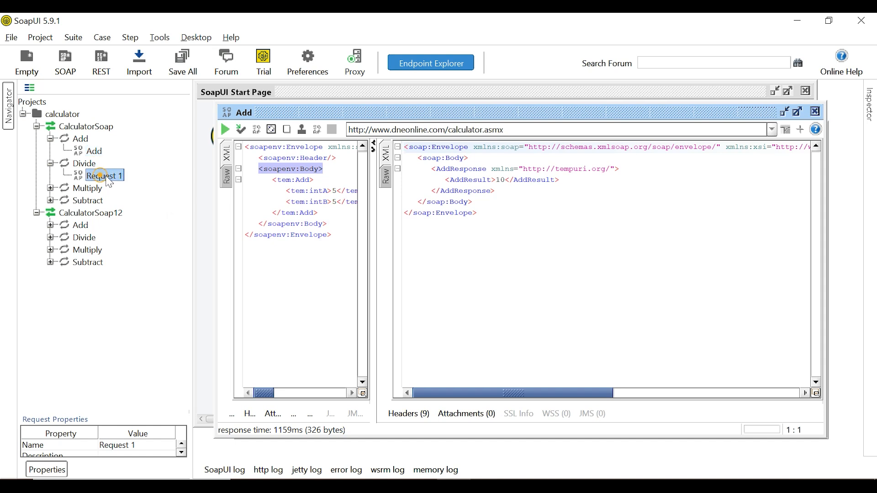
right_click(108, 181)
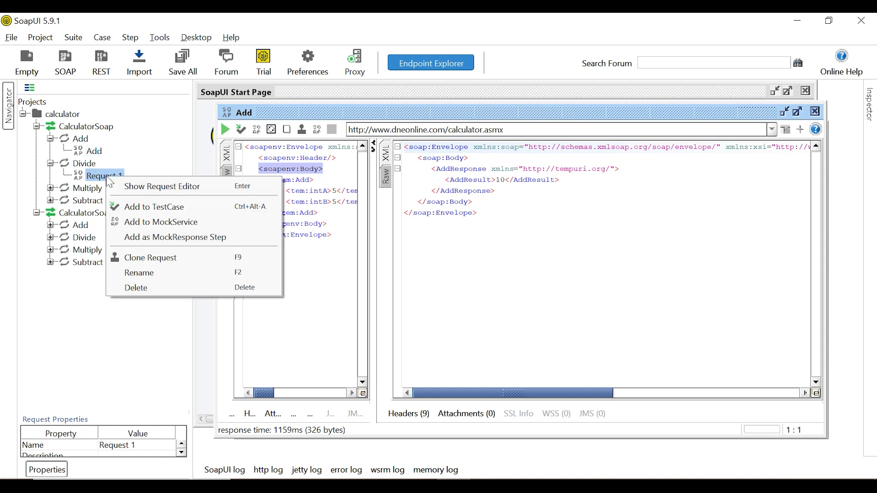
left_click(137, 273)
type("D")
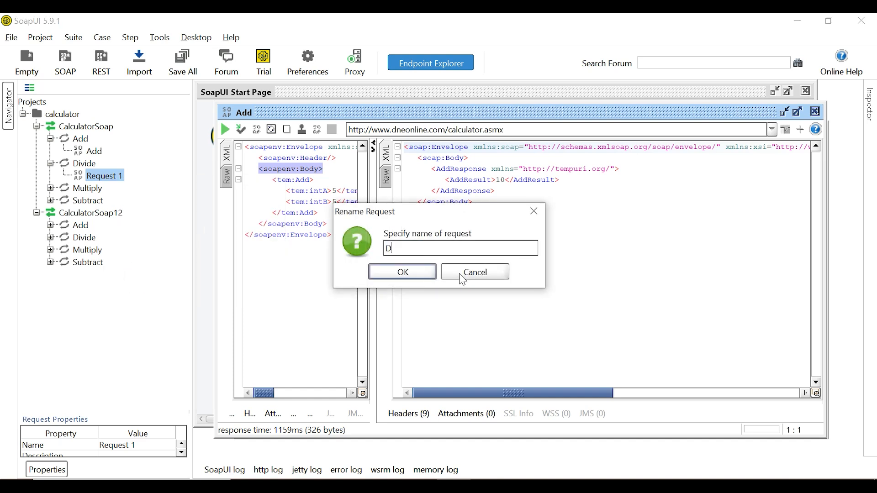
type("ivide")
left_click(420, 273)
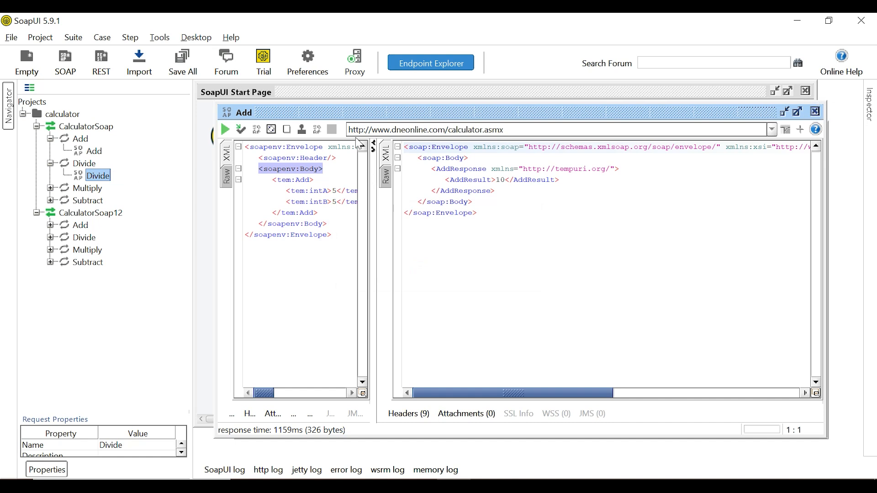
Set both intA and intB to 2 in the Divide request and submit it
double_click(111, 179)
double_click(355, 211)
type("2")
double_click(355, 222)
type("2")
left_click(434, 233)
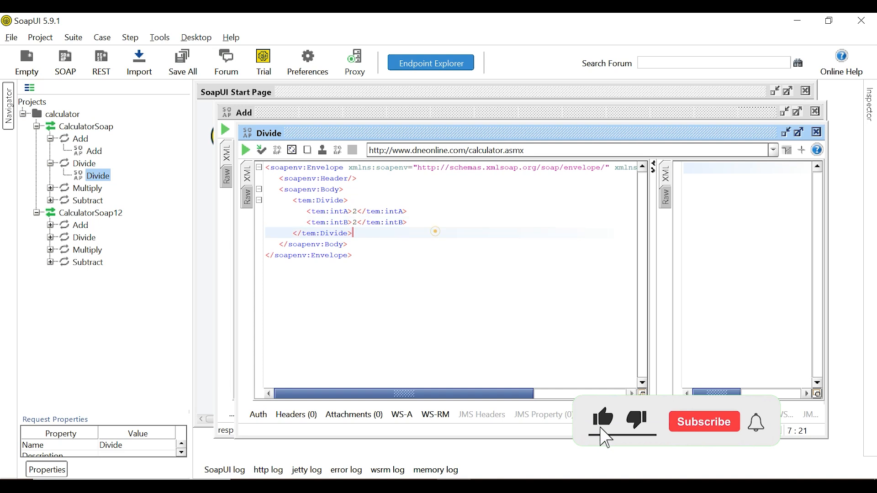
left_click(246, 150)
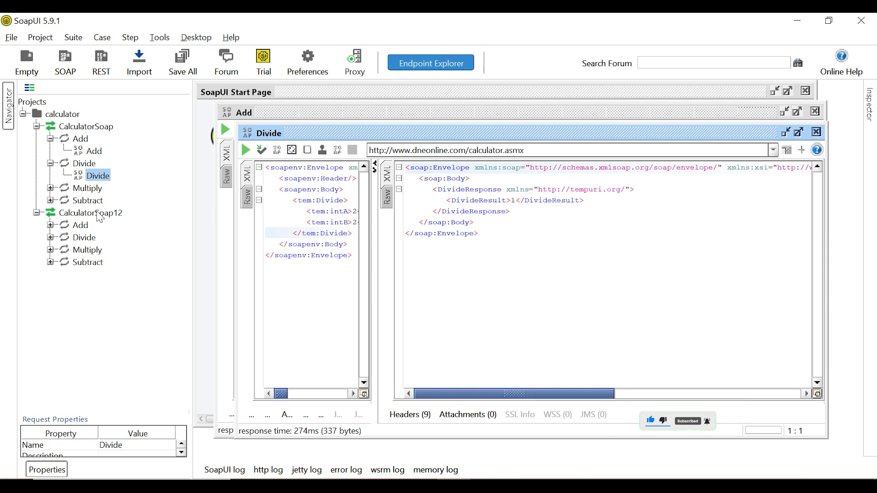
Open the sample request of the CalculatorSoap Multiply operation and set intA to 10 and intB to 2
left_click(51, 188)
double_click(91, 201)
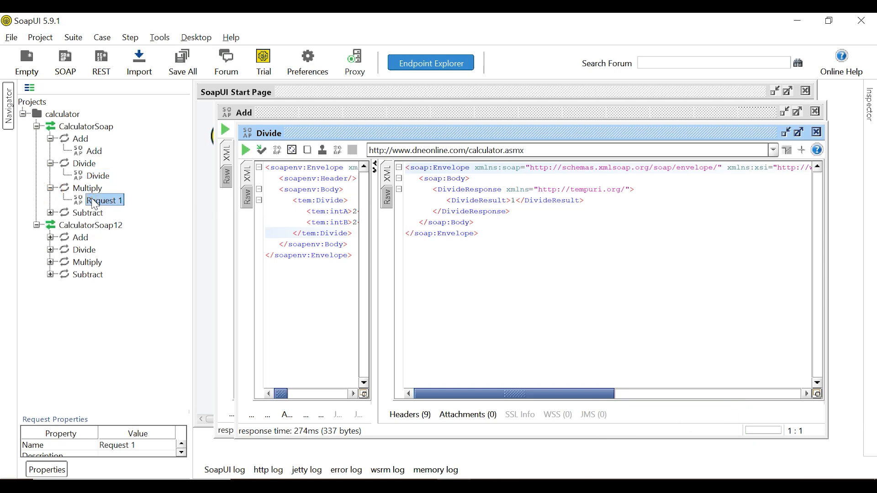
left_click(378, 232)
key("BackSpace")
type("10")
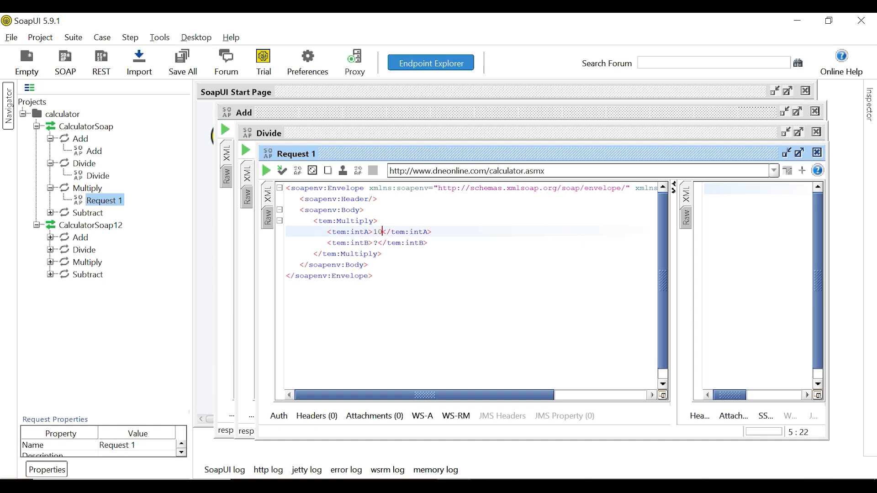
double_click(376, 243)
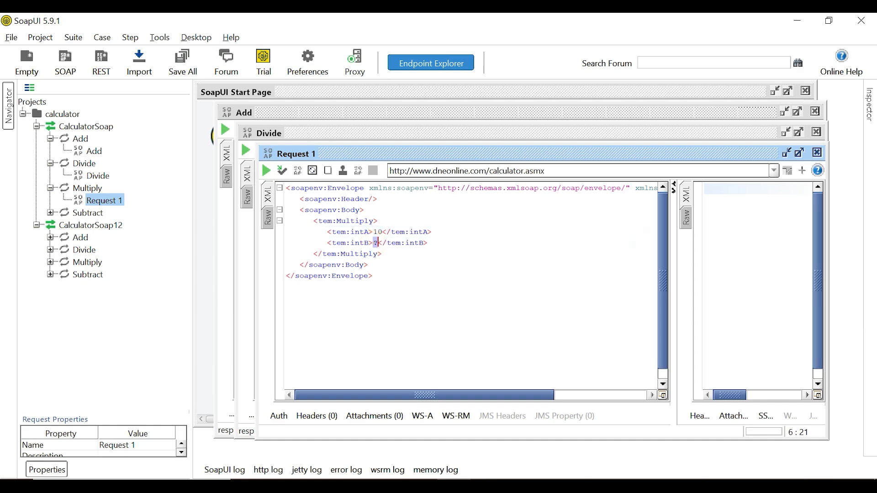
type("2")
left_click(504, 243)
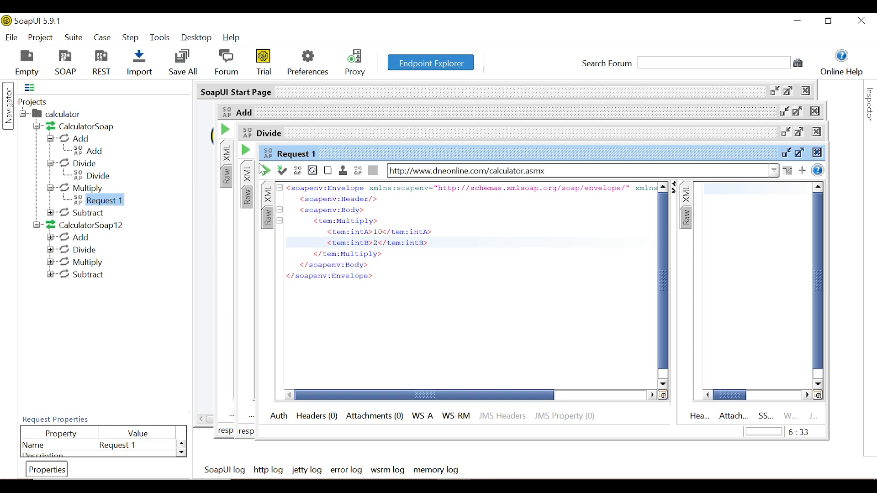
Submit the Multiply request to the calculator endpoint and inspect the MultiplyResult value in the response
left_click(266, 171)
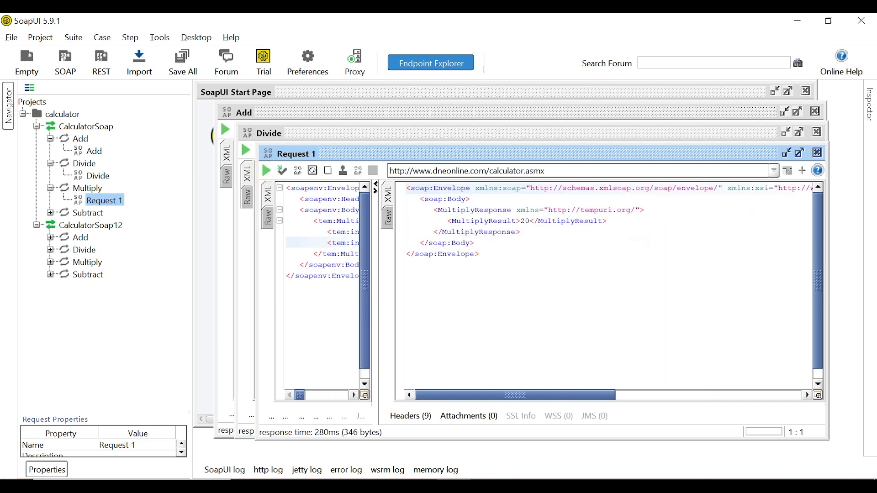
double_click(525, 221)
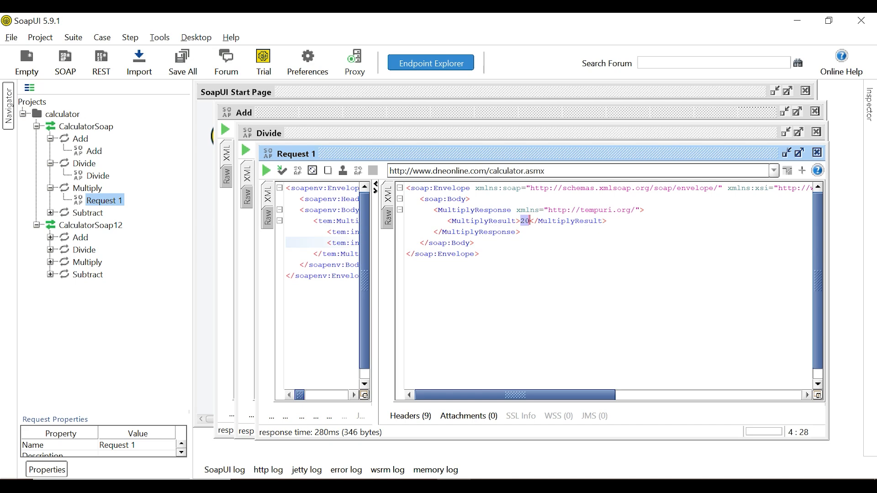
triple_click(432, 234)
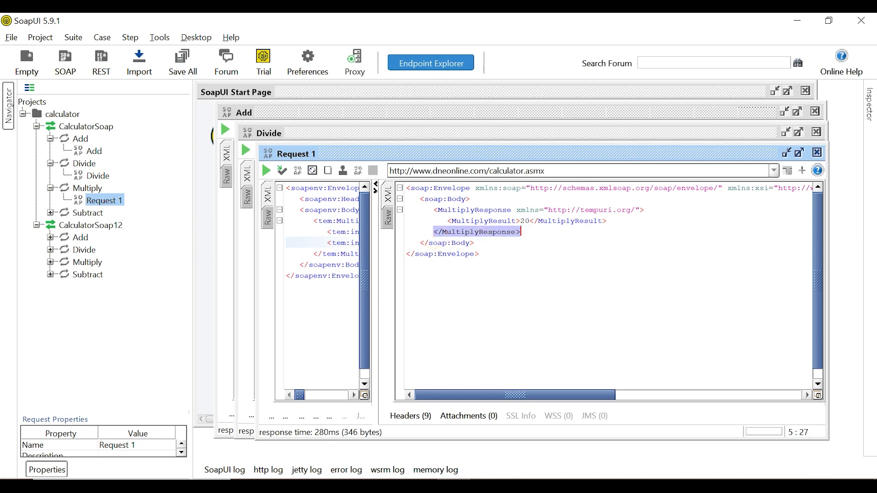
left_click(530, 221)
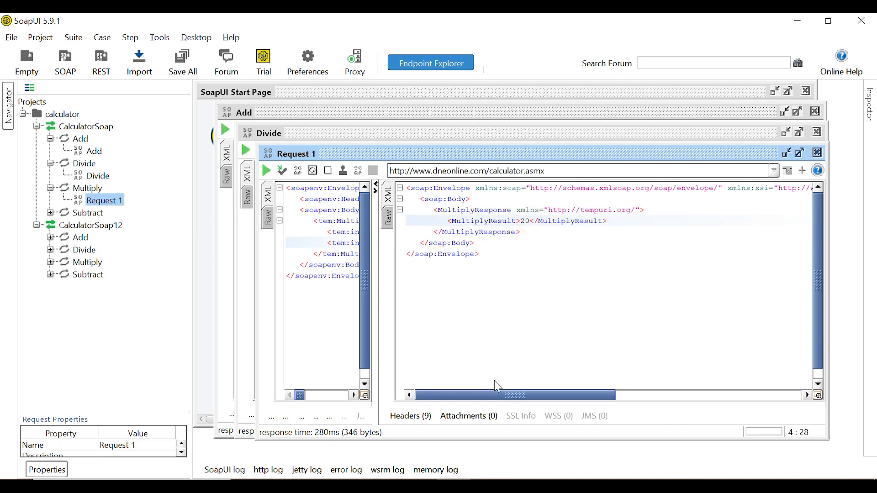
left_click(526, 221)
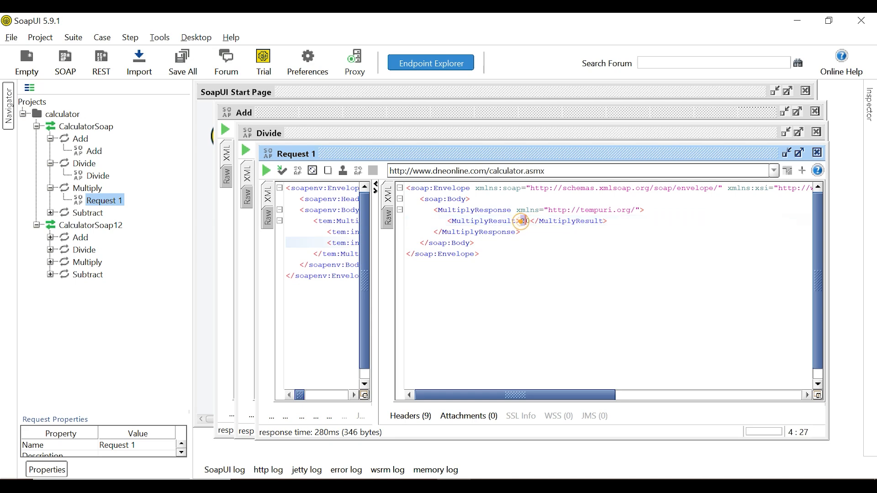
Open the sample request of the CalculatorSoap Subtract operation and set intA to 5 and intB to 3
left_click(86, 222)
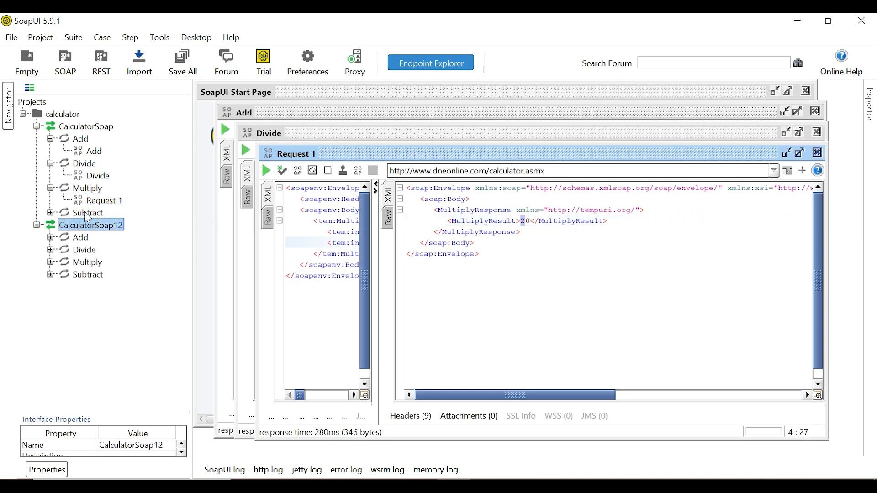
left_click(87, 213)
left_click(51, 213)
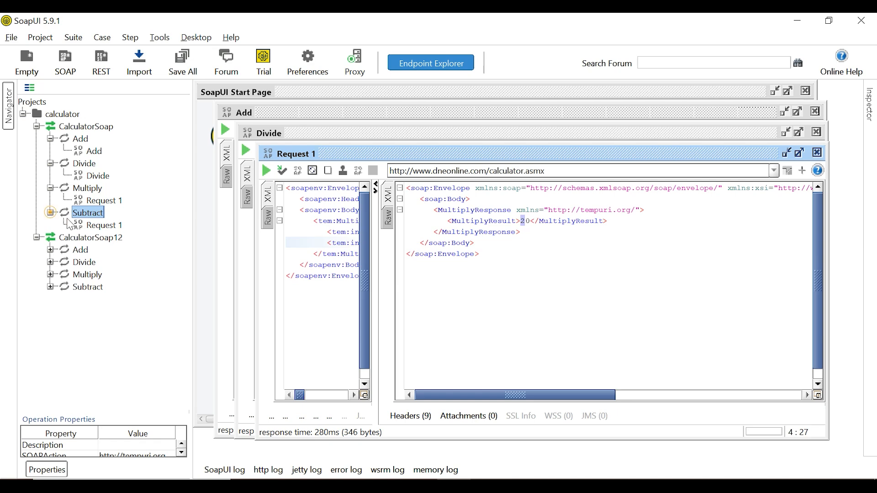
double_click(101, 226)
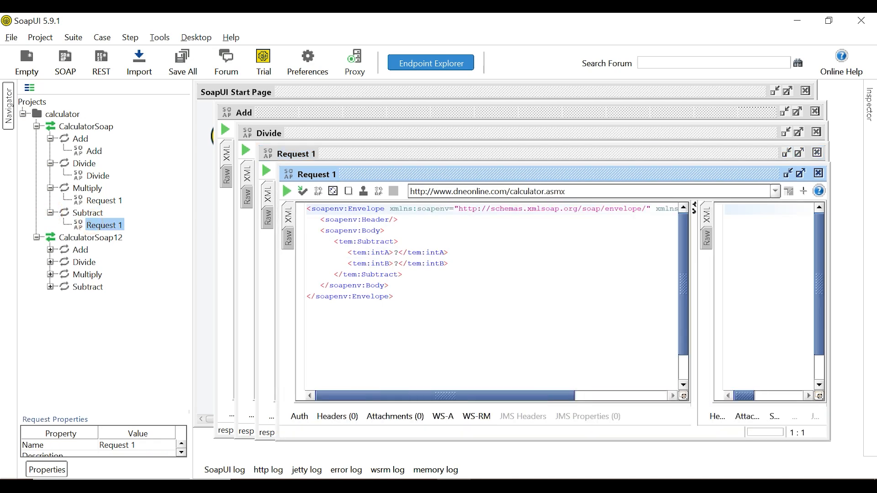
double_click(396, 253)
type("5")
double_click(396, 263)
type("3")
left_click(446, 274)
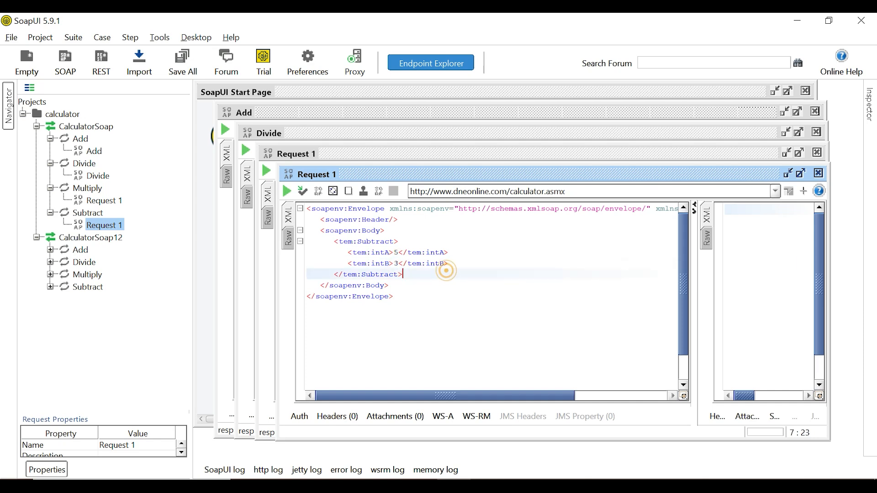
Submit the Subtract request and inspect the SubtractResult value in the response
left_click(287, 191)
double_click(524, 241)
left_click(319, 231)
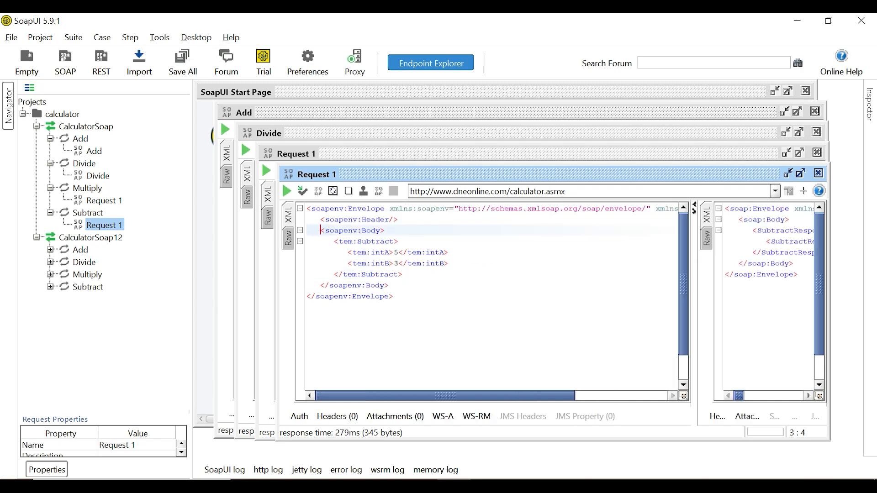
left_click_drag(743, 396, 753, 400)
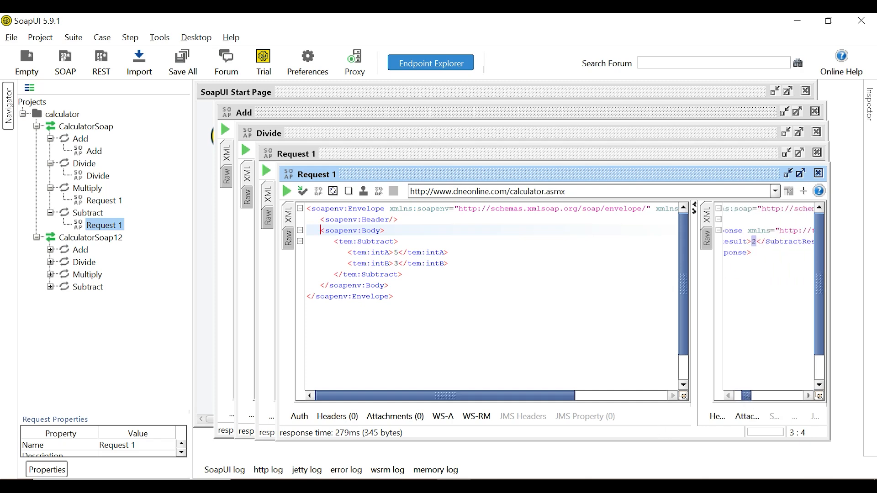